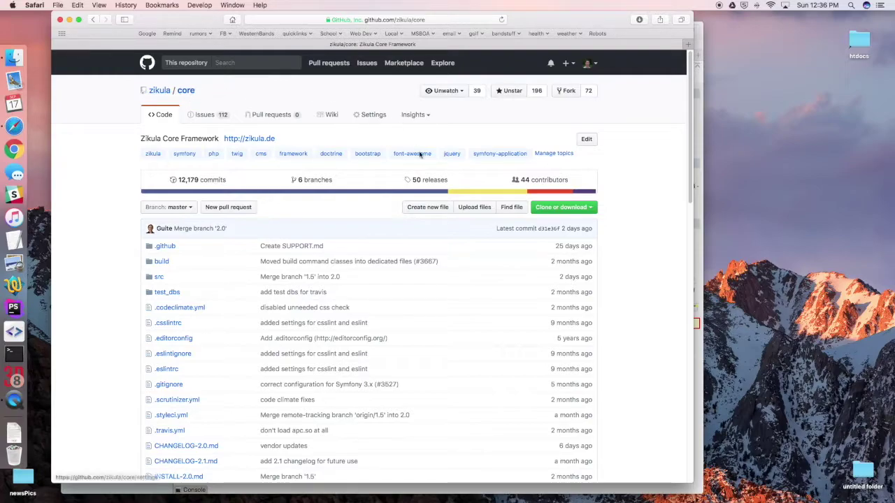
Step: Open the '50 releases' list for the zikula/core repository
left_click(427, 182)
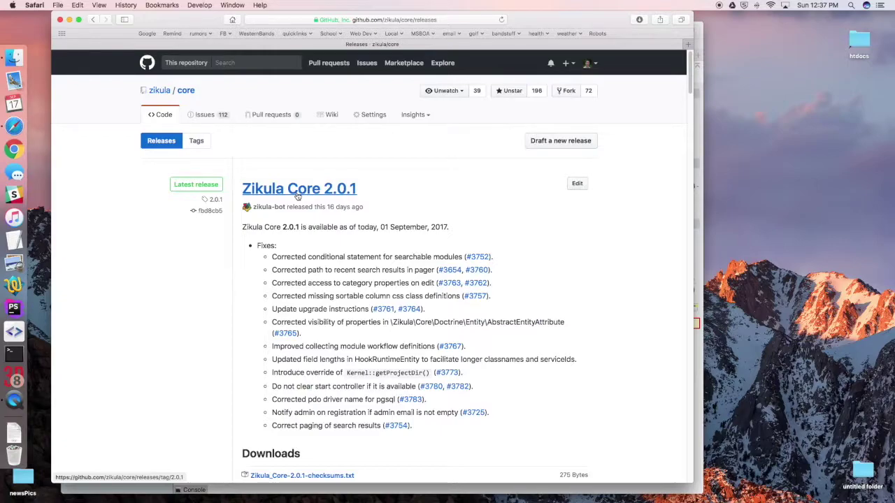
Step: Download Zikula_Core-2.0.1.tar.gz and drag it from Downloads onto the htdocs folder
scroll(297, 196, "down", 5)
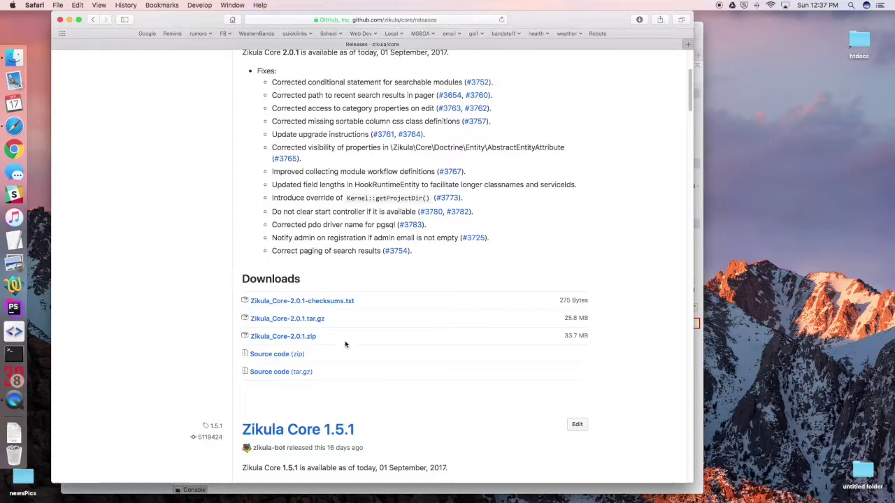
left_click(289, 320)
left_click(21, 439)
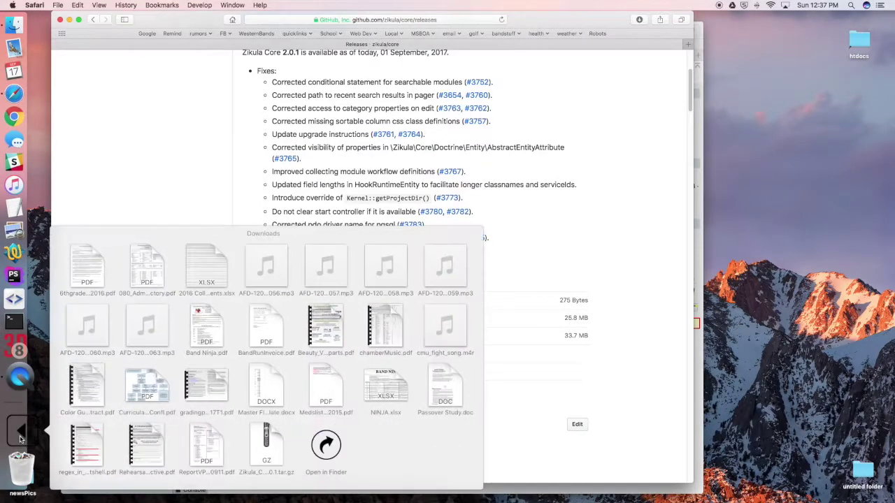
left_click_drag(271, 447, 861, 45)
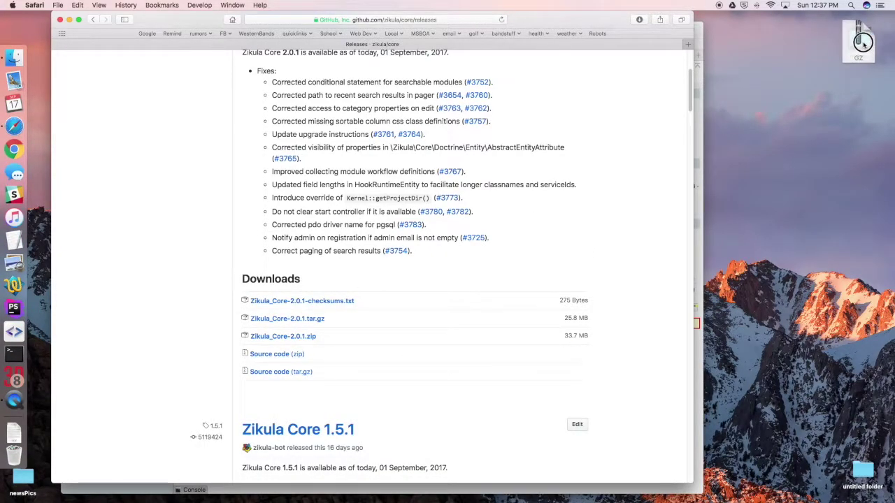
Step: Expand the Zikula_Core-2.0.1.tar.gz archive inside the htdocs folder
double_click(861, 43)
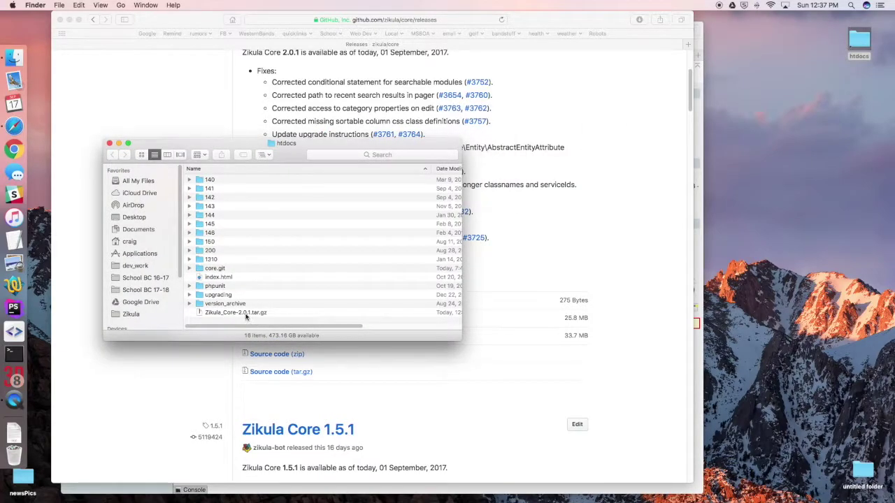
left_click(241, 316)
left_click_drag(461, 339, 577, 400)
double_click(225, 314)
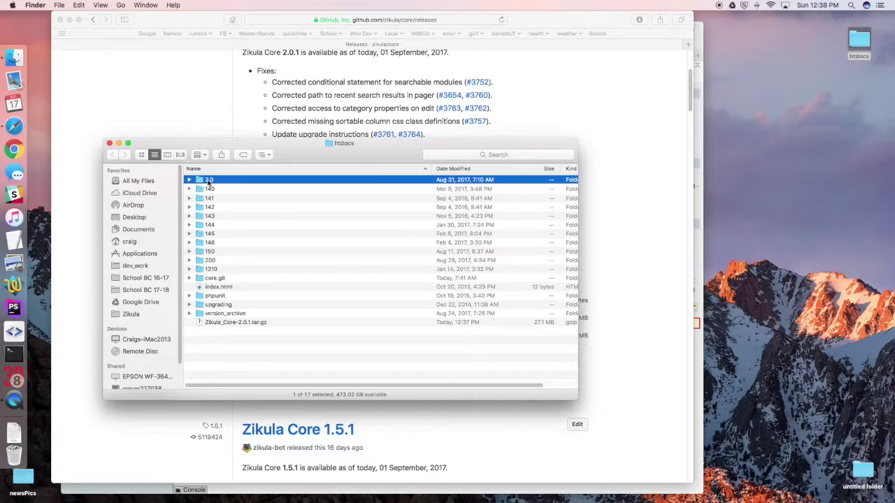
Step: Rename the extracted '2.0' folder to 'tutorial' and close the htdocs window
left_click(208, 181)
key("BackSpace")
type("tutorial")
key("Return")
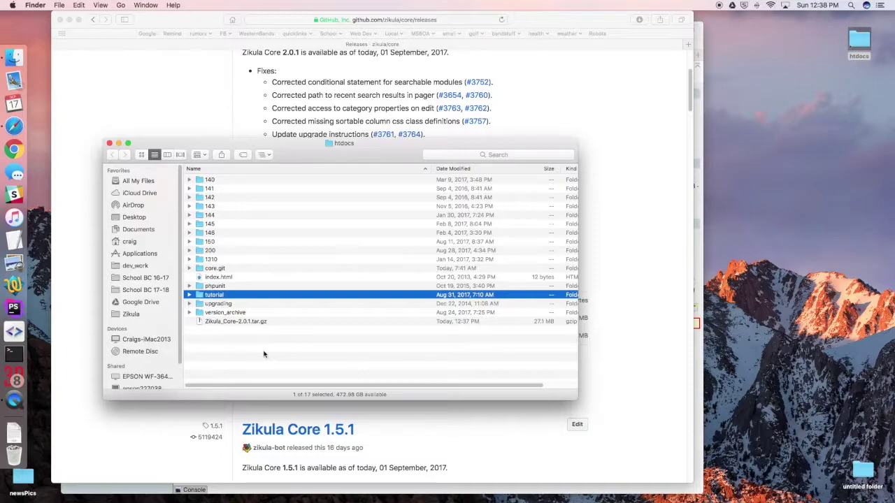
key("super+w")
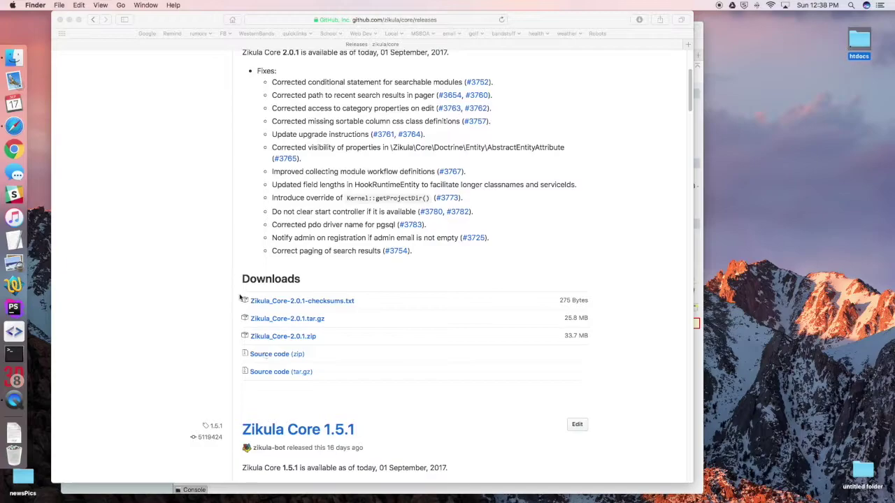
left_click(168, 268)
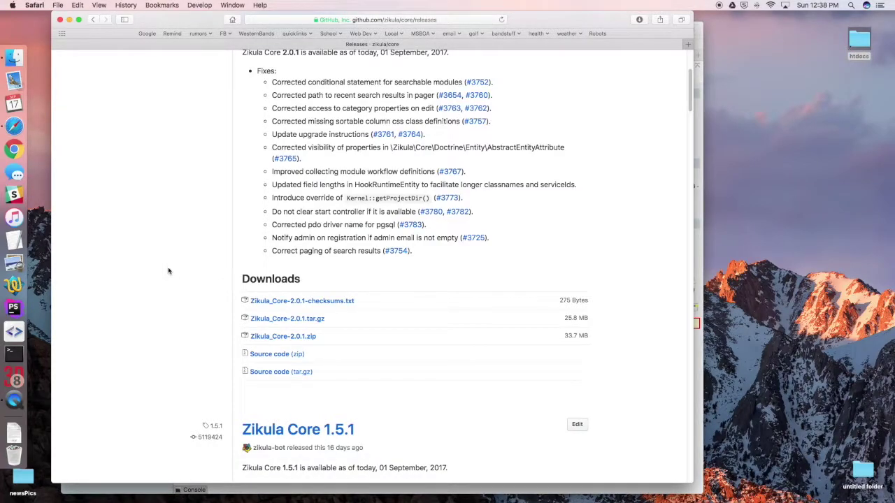
Step: Create a 'tutorial' database with utf8_general_ci collation, then open a new browser window
key("super+grave")
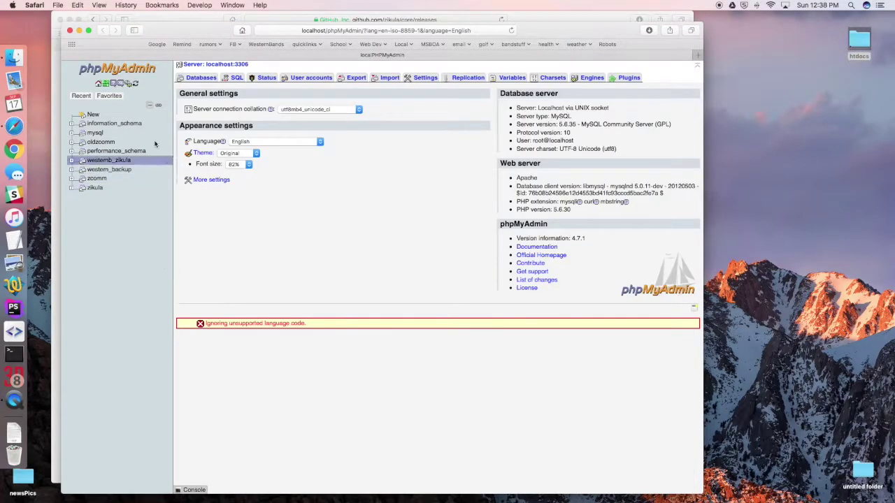
left_click(202, 77)
left_click(220, 117)
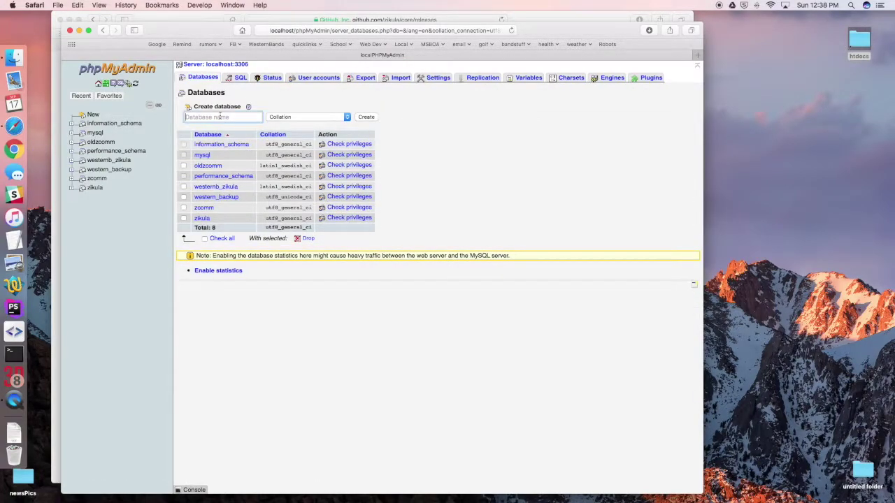
type("tutorial")
left_click(296, 117)
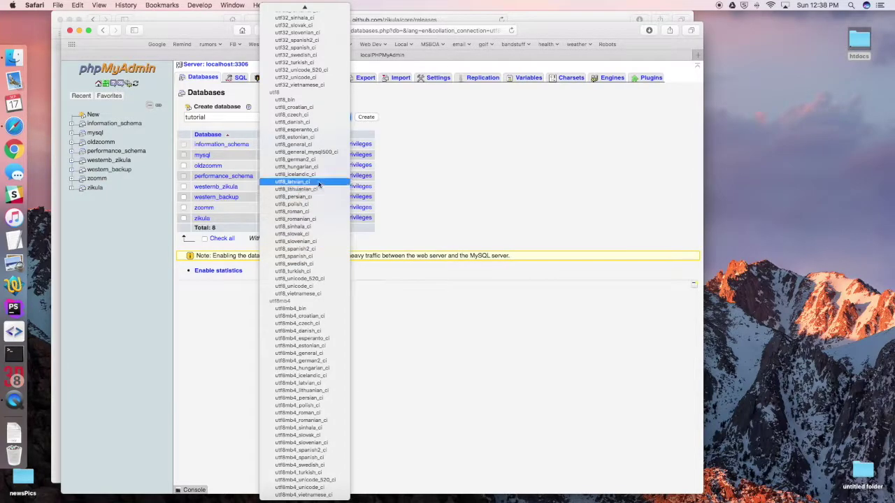
left_click(316, 144)
left_click(364, 117)
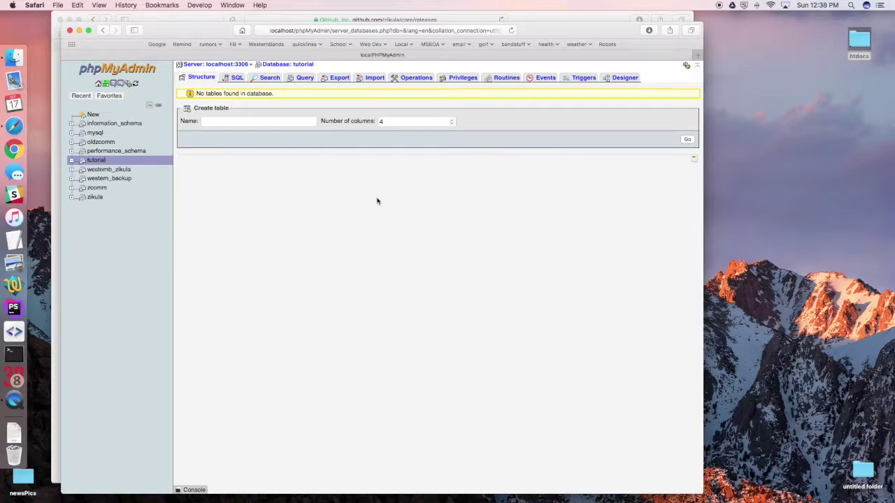
key("super+n")
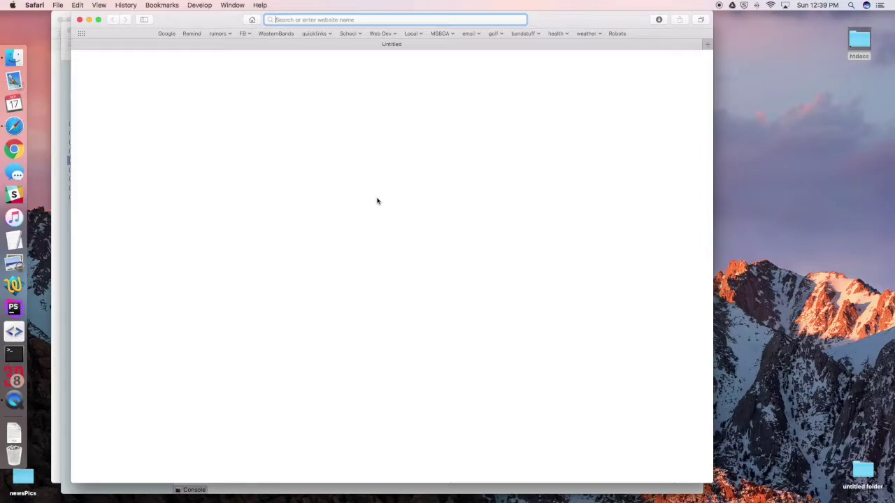
Step: Load localhost/tutorial to reach the Zikula 2.0.1 installer page
type("localhost/")
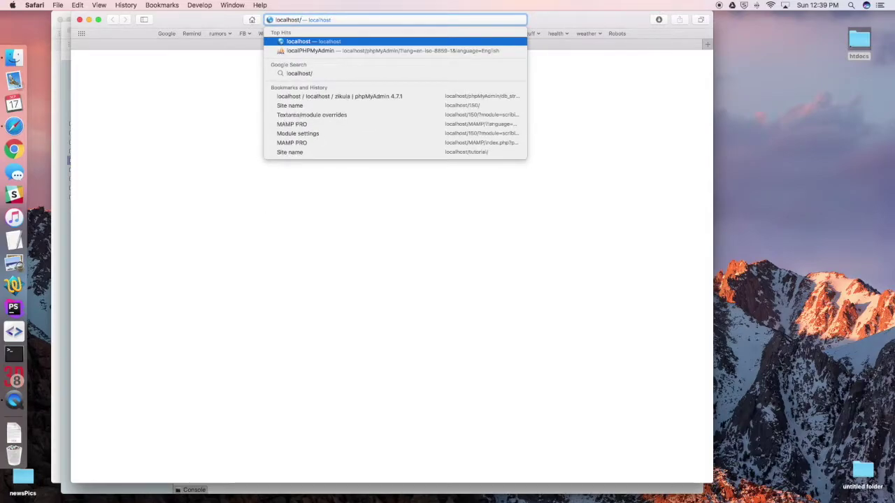
type("tutorial")
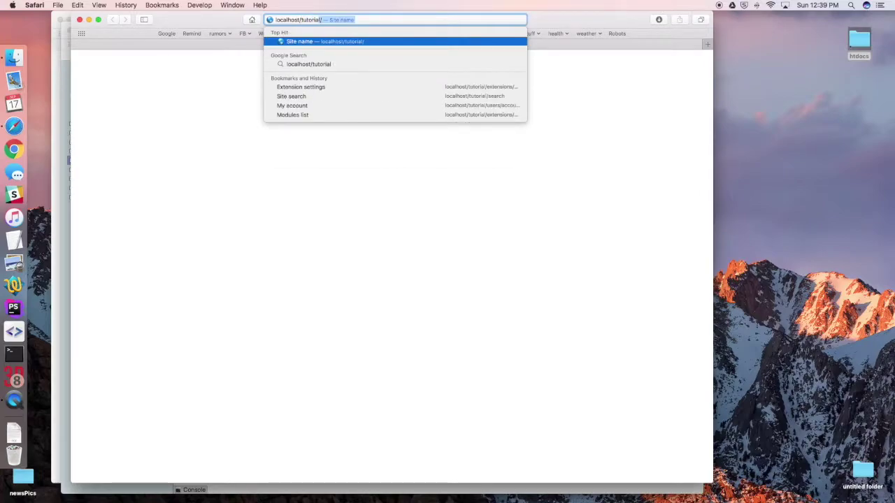
key("Return")
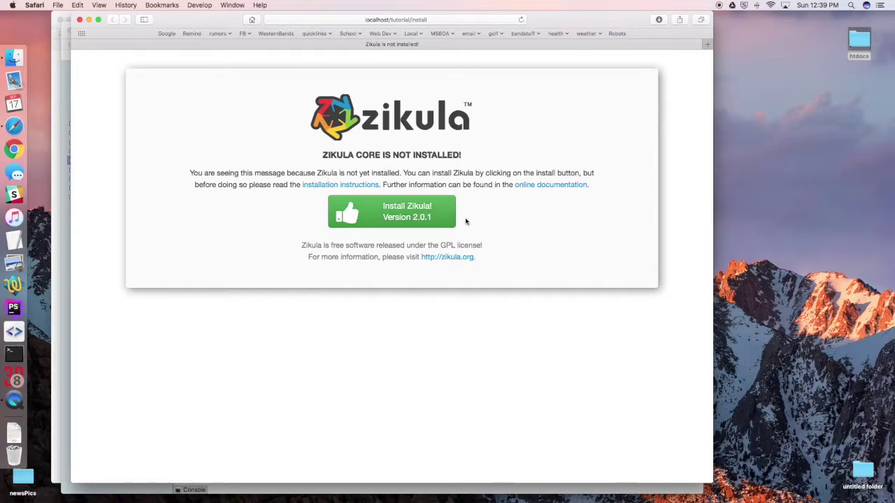
Step: Start the installer and submit host localhost, user root, database name 'tutorial'
left_click(393, 223)
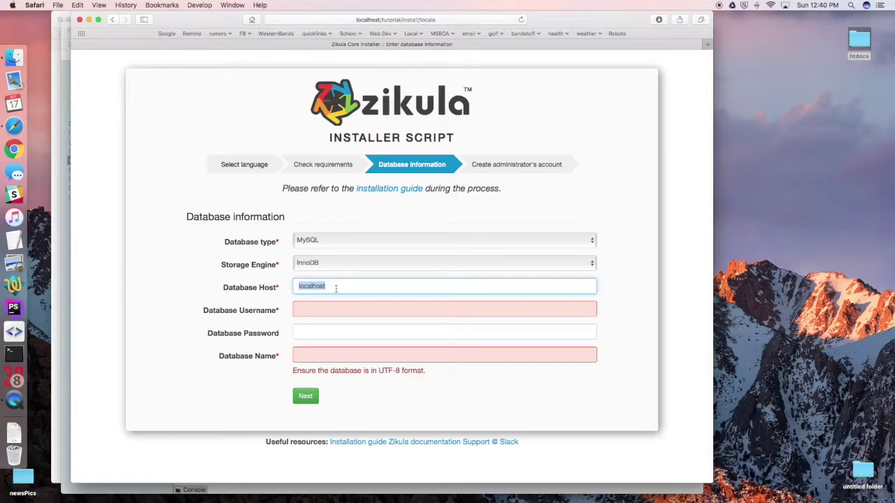
left_click(308, 312)
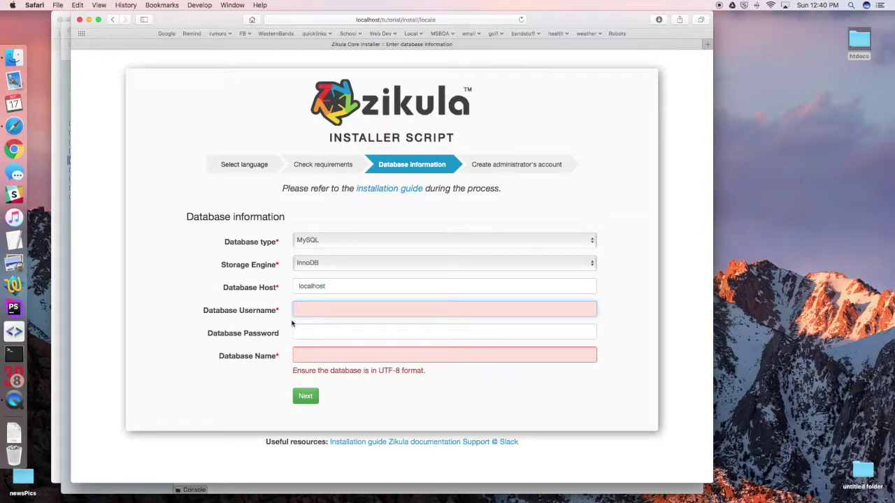
type("root")
key("Tab")
type("root")
key("Tab")
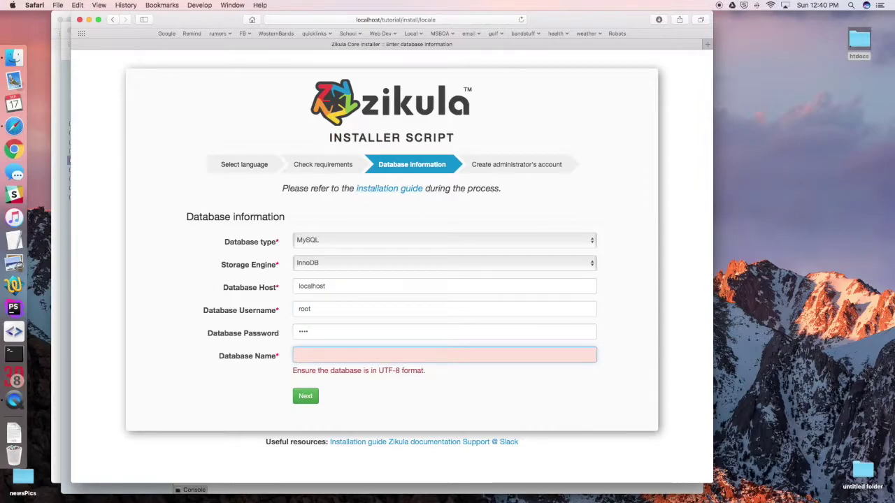
type("tutorial")
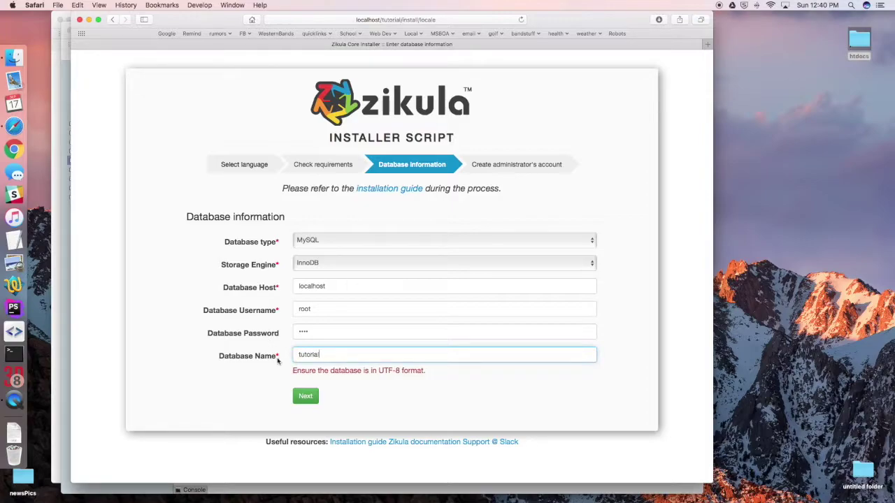
left_click(310, 398)
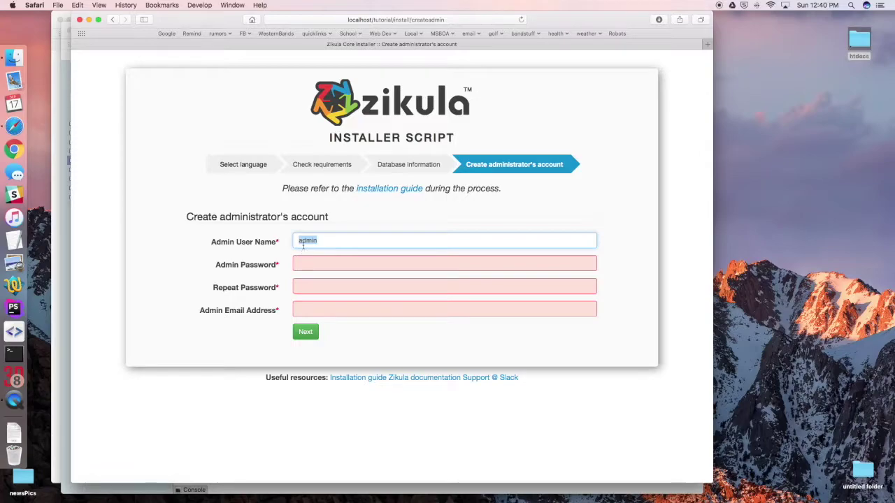
Step: Enter and repeat the admin password, fill in the admin e-mail, and submit
key("Tab")
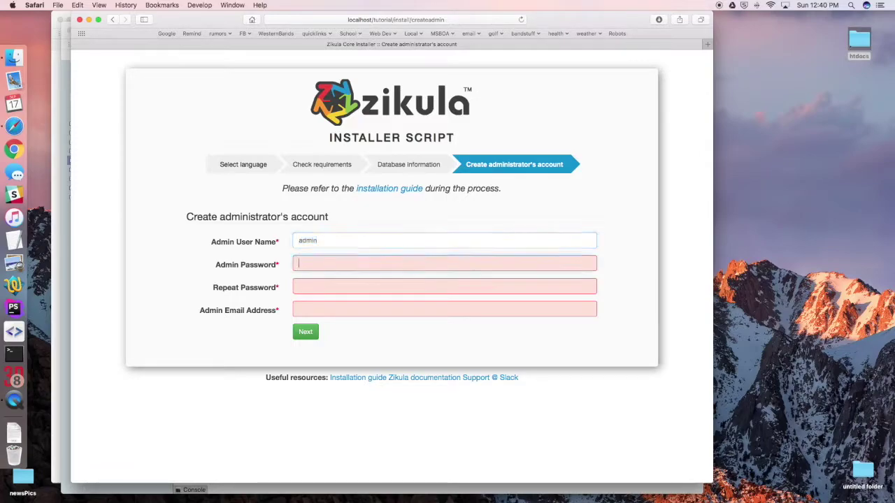
type("password")
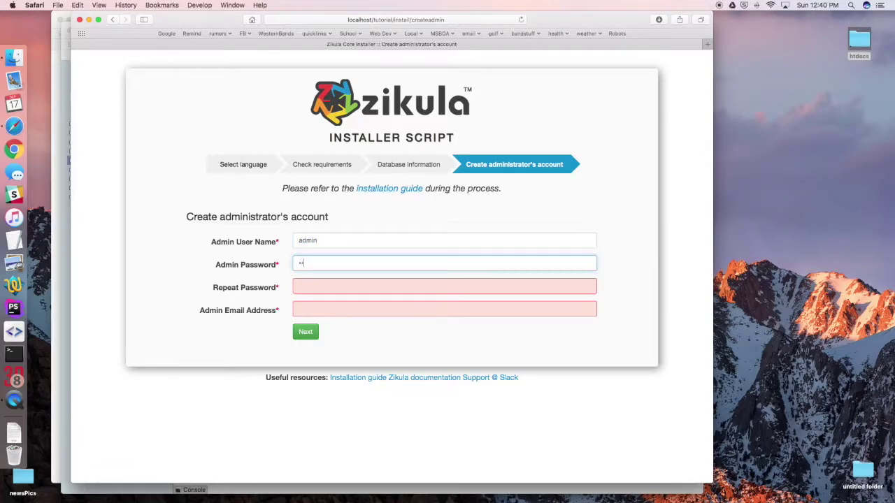
key("Tab")
type("password")
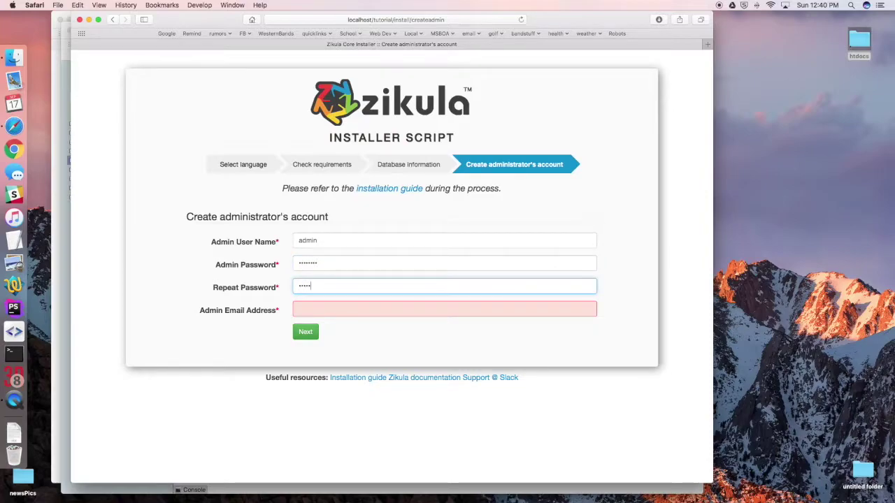
key("Tab")
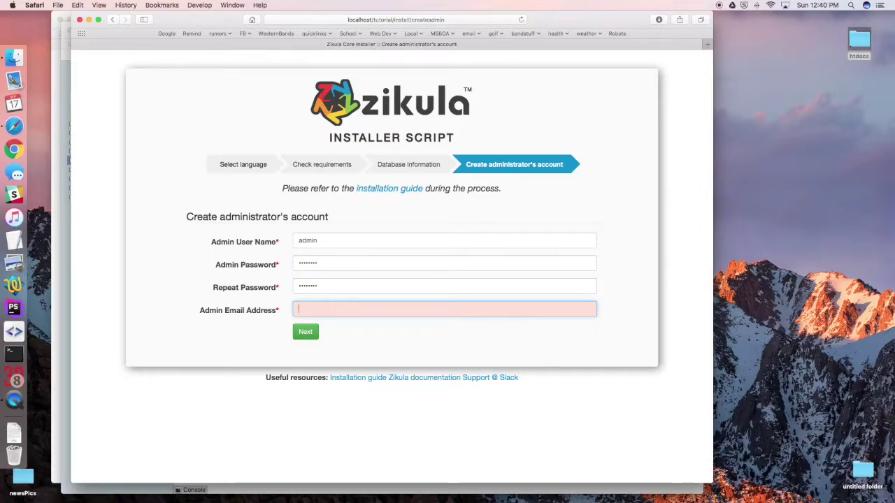
type("admin@example.com")
left_click(304, 333)
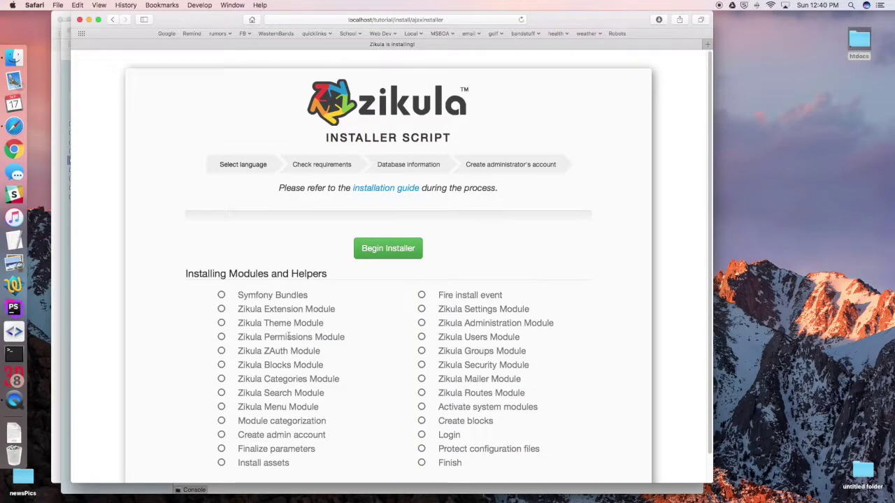
Step: Run Begin Installer until every module and helper completes, then click Finish
scroll(289, 336, "down", 1)
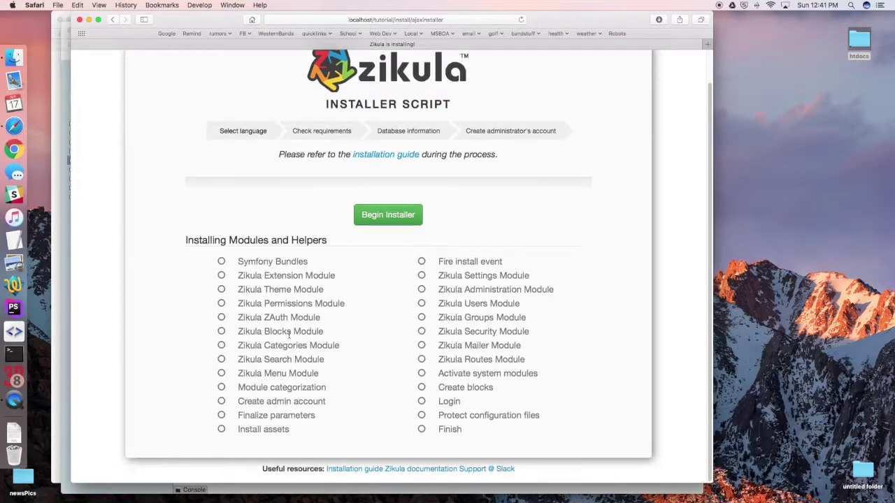
left_click(391, 221)
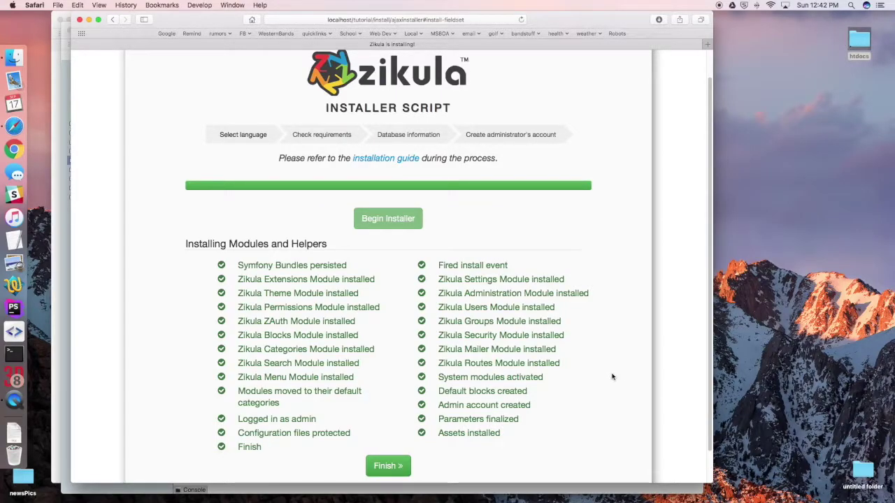
scroll(613, 375, "down", 2)
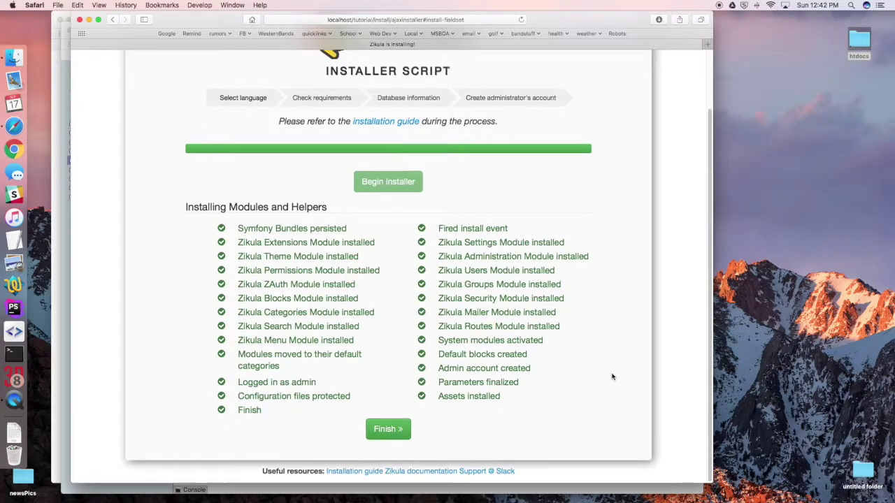
left_click(395, 433)
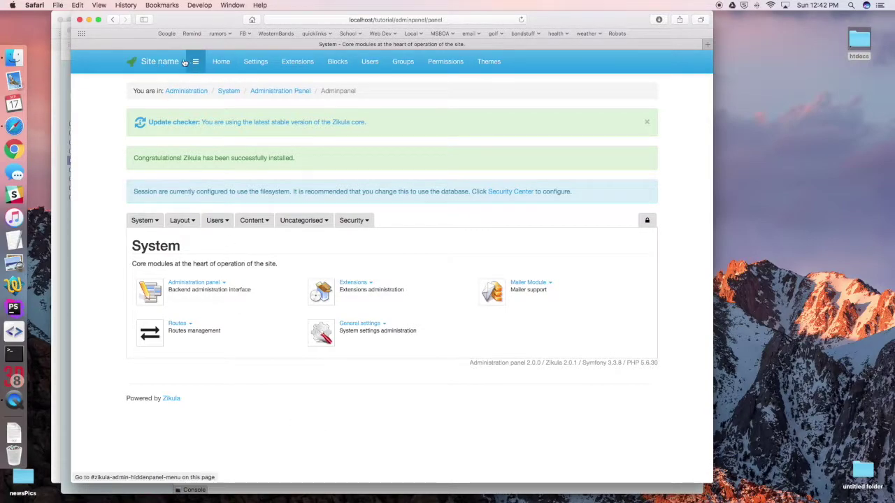
Step: Open the public home page via the Site name link in the top bar
left_click(163, 64)
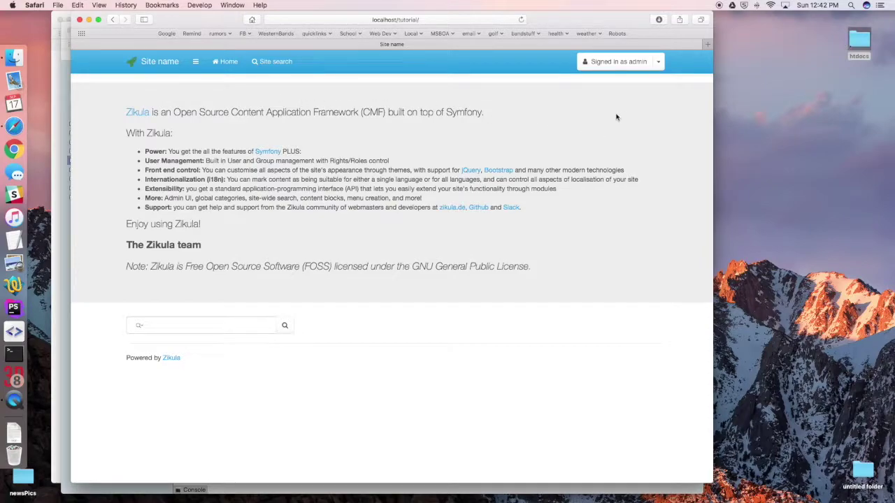
left_click(613, 63)
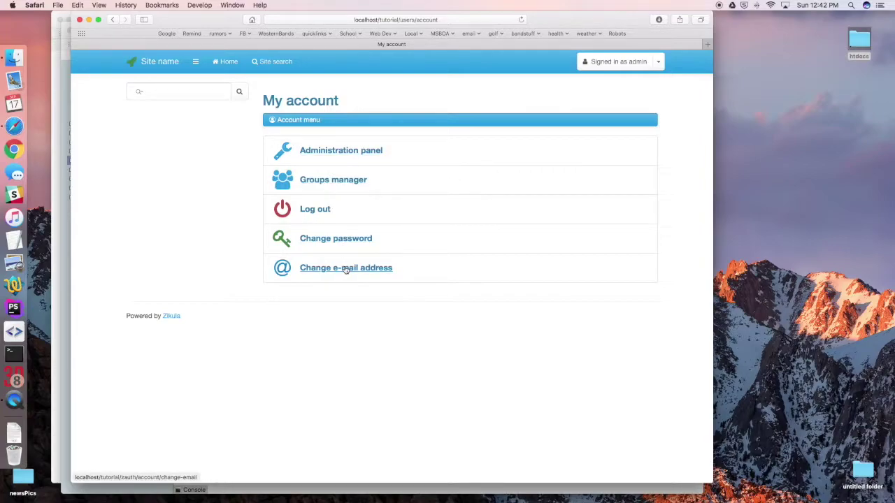
left_click(229, 62)
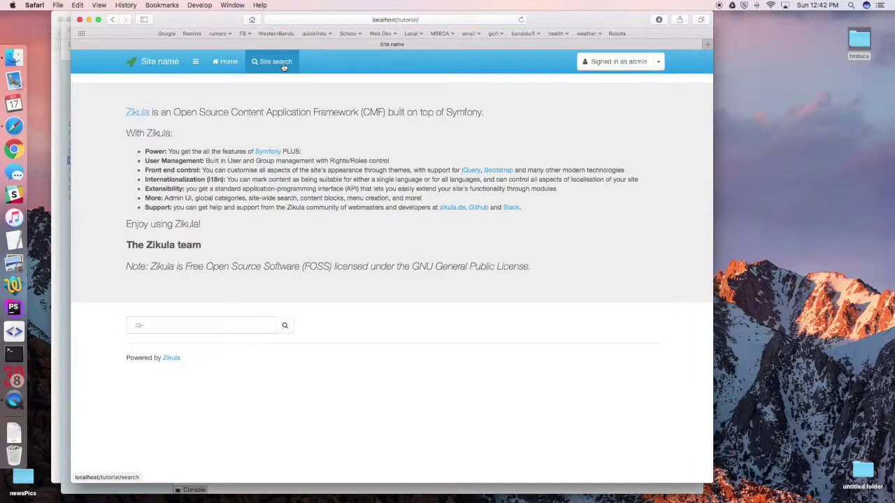
left_click(283, 66)
left_click(161, 64)
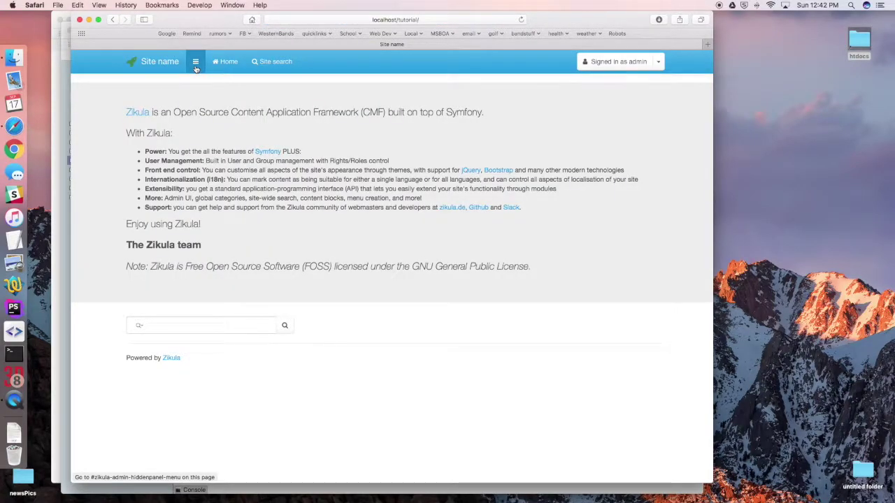
left_click(196, 63)
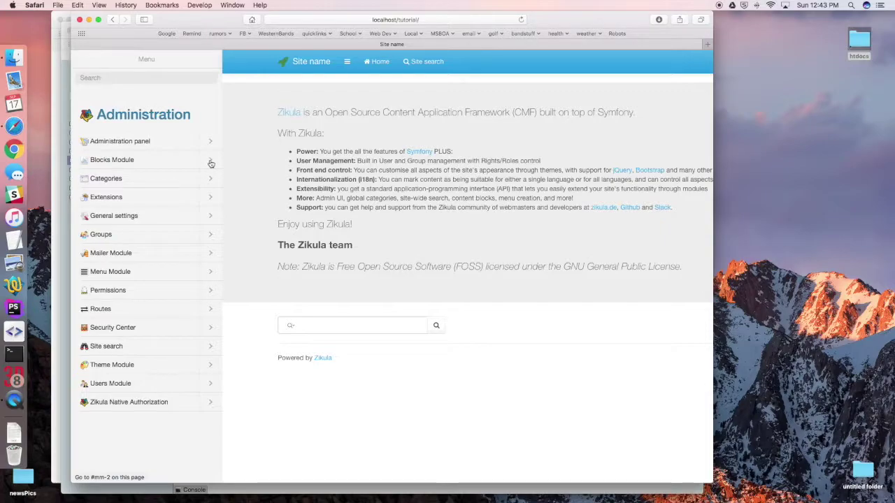
left_click(211, 163)
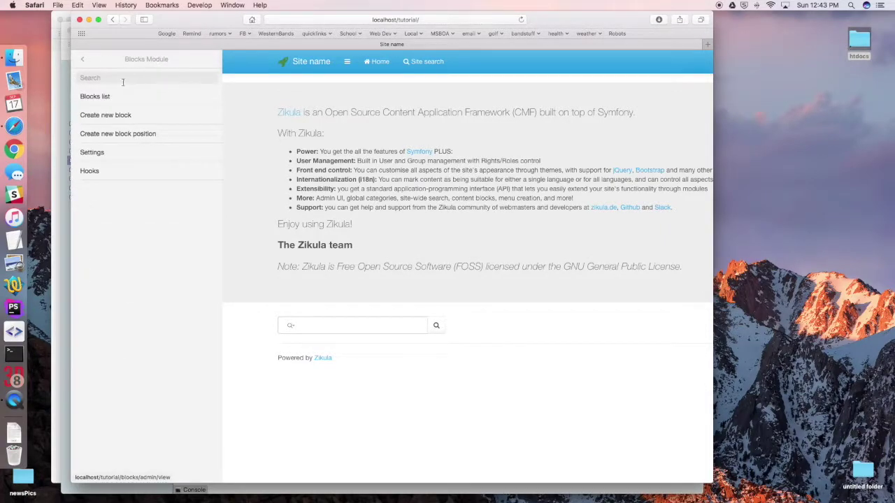
left_click(90, 155)
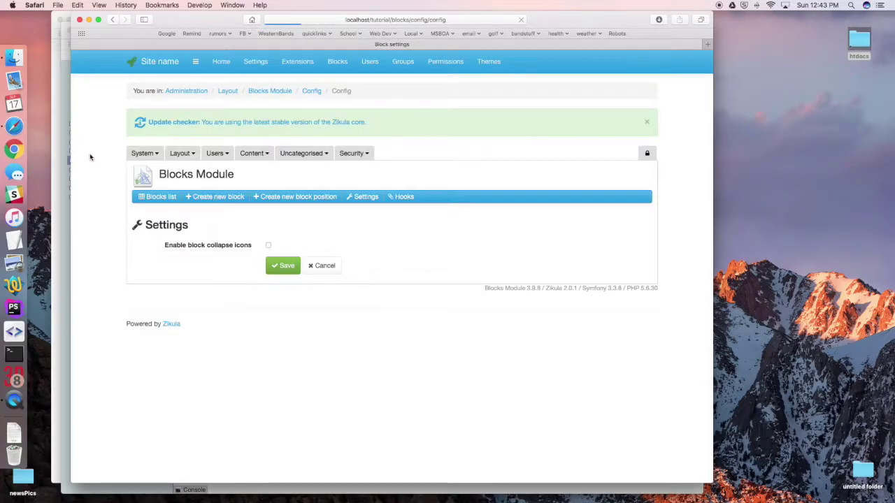
left_click(163, 62)
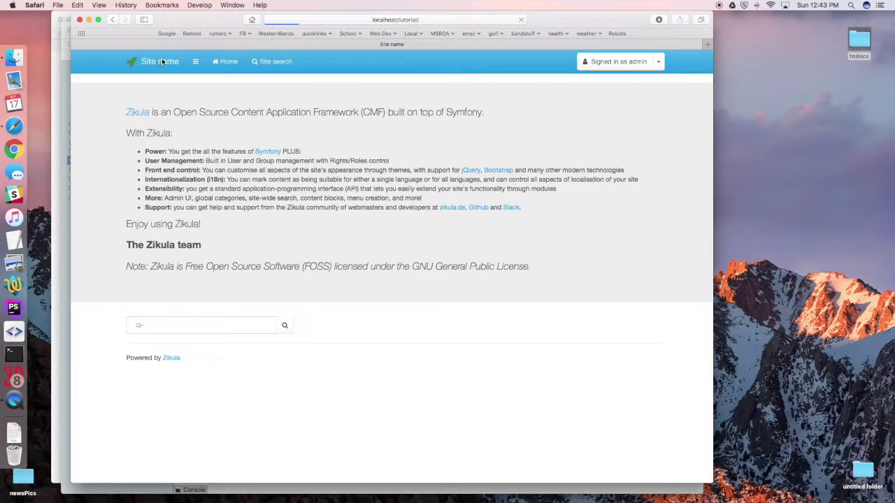